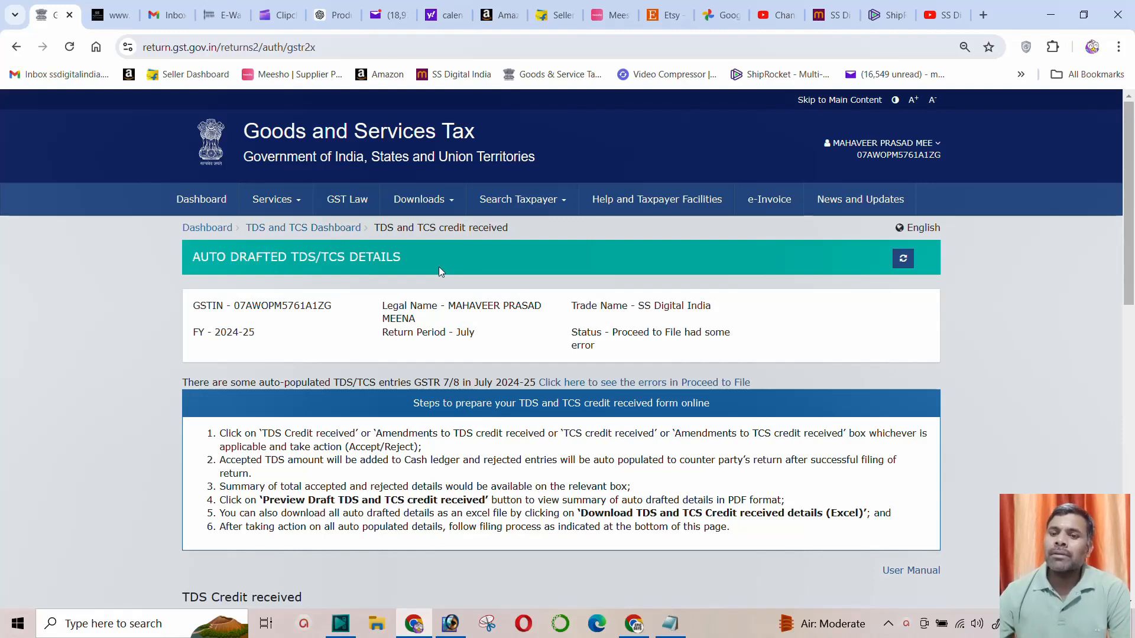
Open the error report for the failed Proceed to File status of the July 2024-25 TDS/TCS credit return.
drag(613, 332, 656, 352)
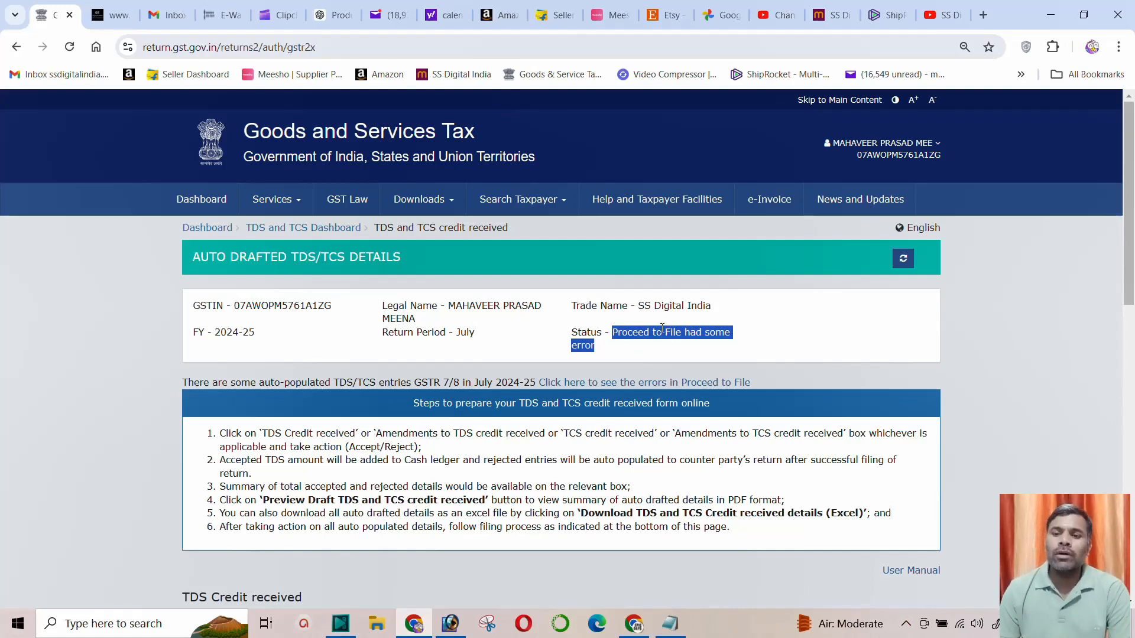
click(587, 328)
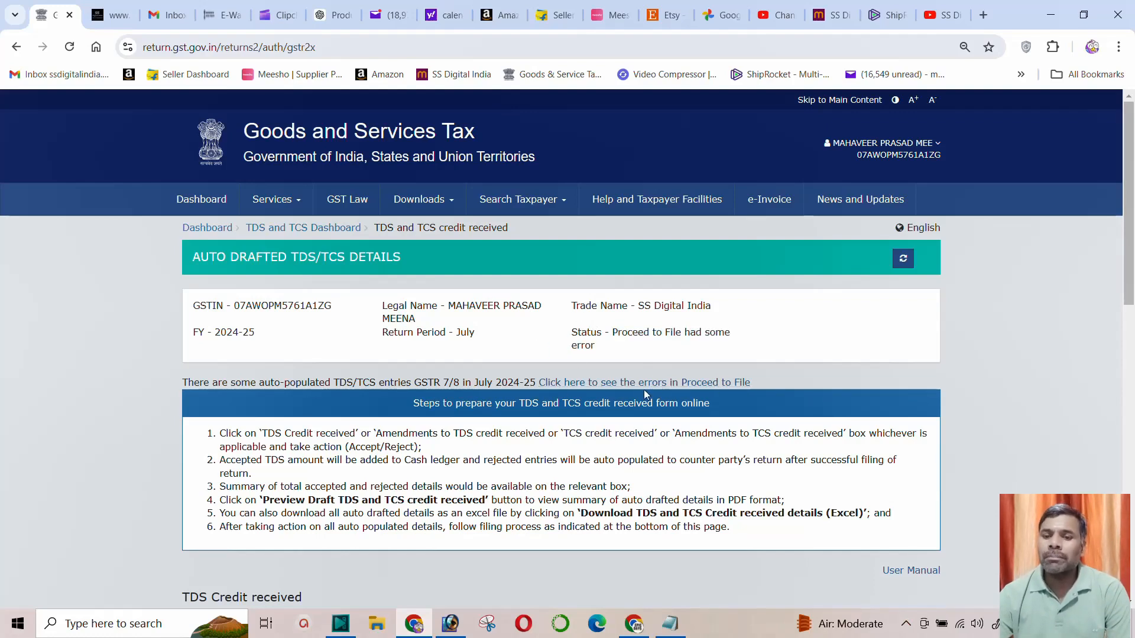
click(613, 383)
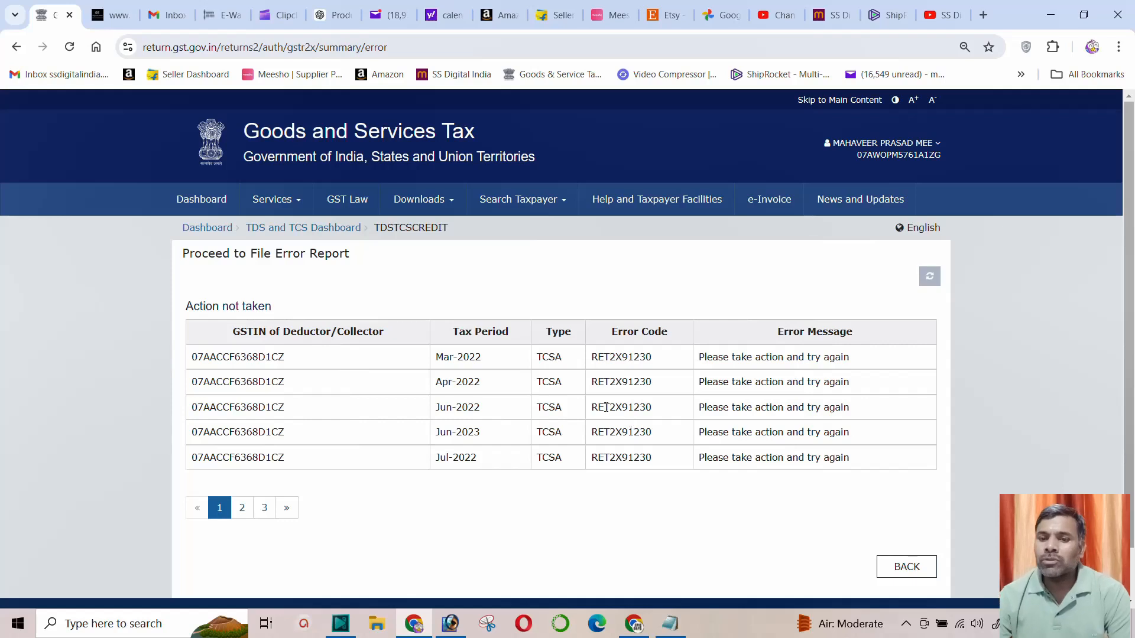
Copy the error code shown in the Mar-2022 row of the error report.
drag(592, 358, 685, 365)
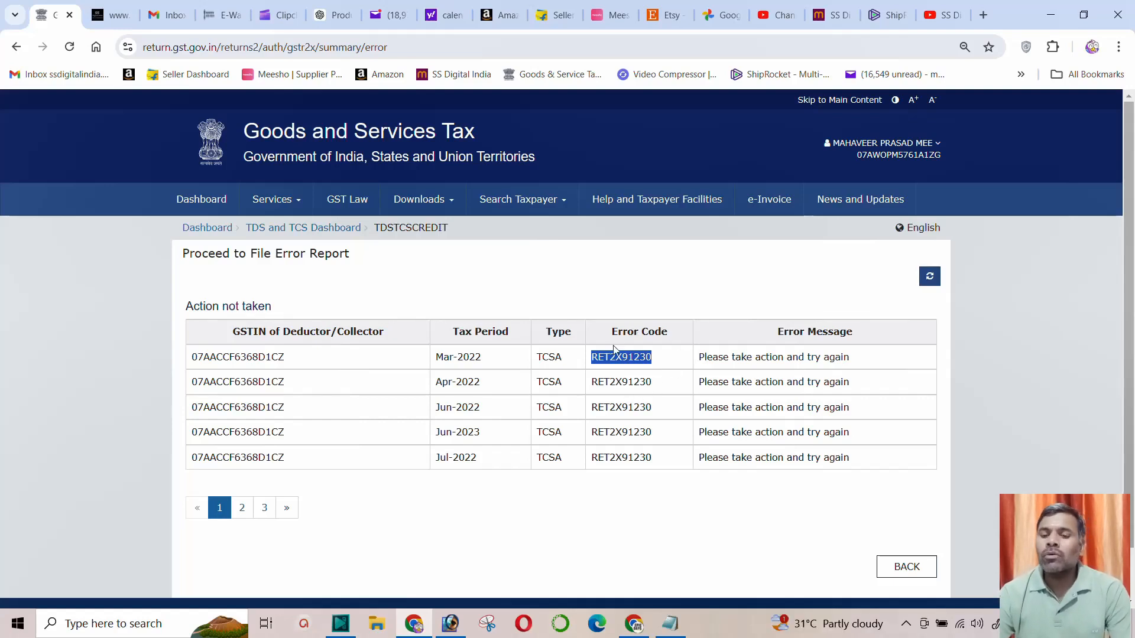
right_click(630, 356)
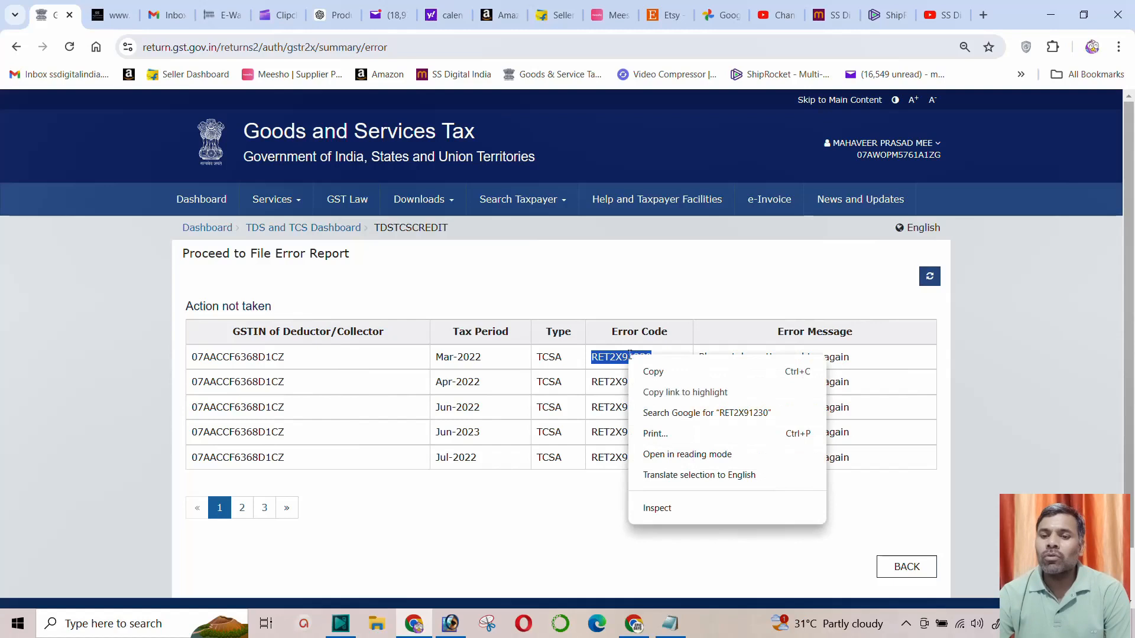
click(672, 376)
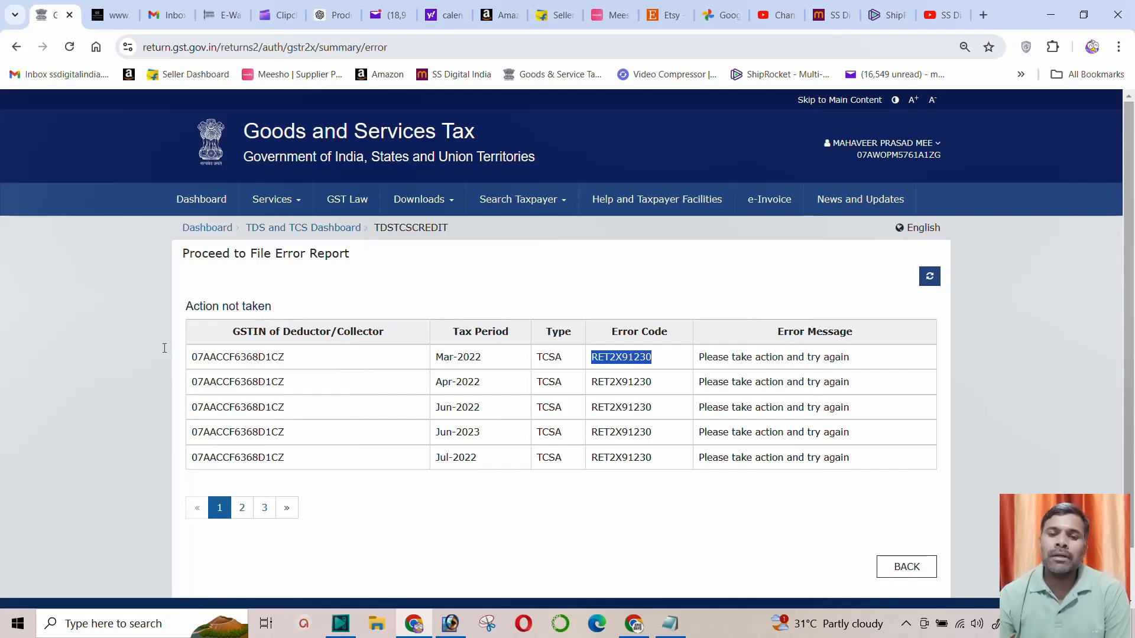
Examine the deductor/collector GSTINs in each row on the first page of the error report.
drag(194, 357, 284, 356)
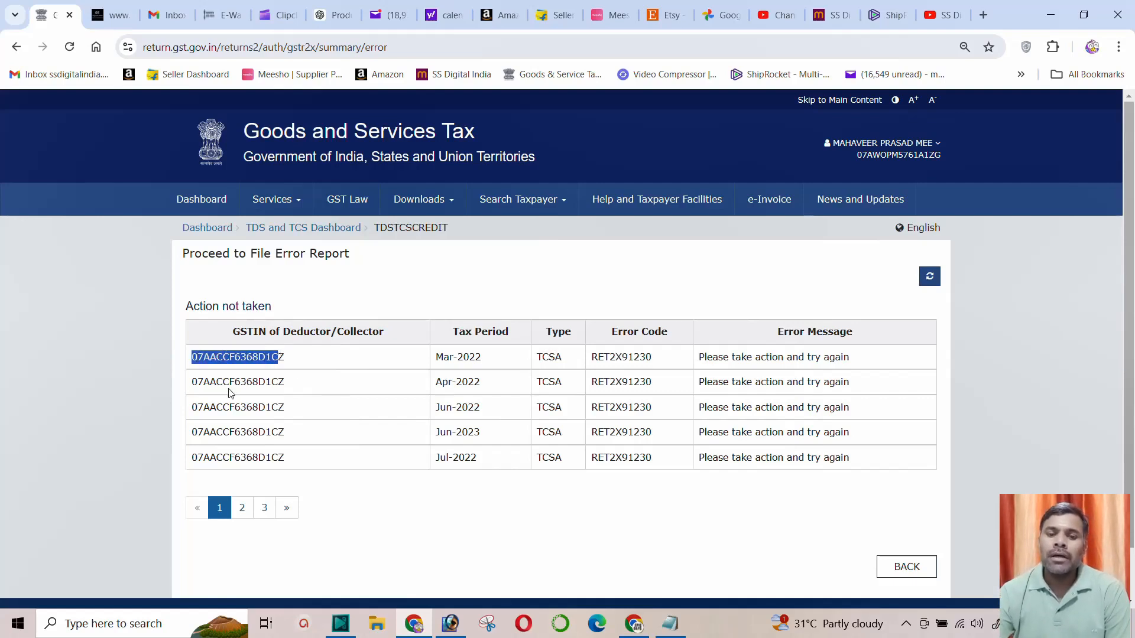
drag(198, 382, 295, 381)
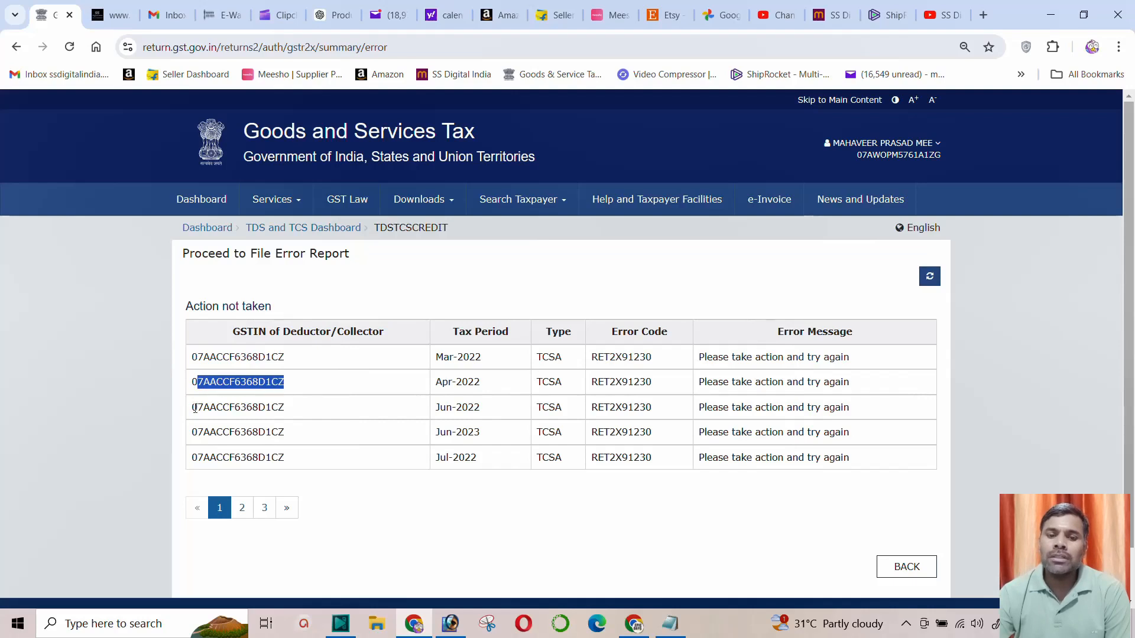
drag(191, 407, 307, 411)
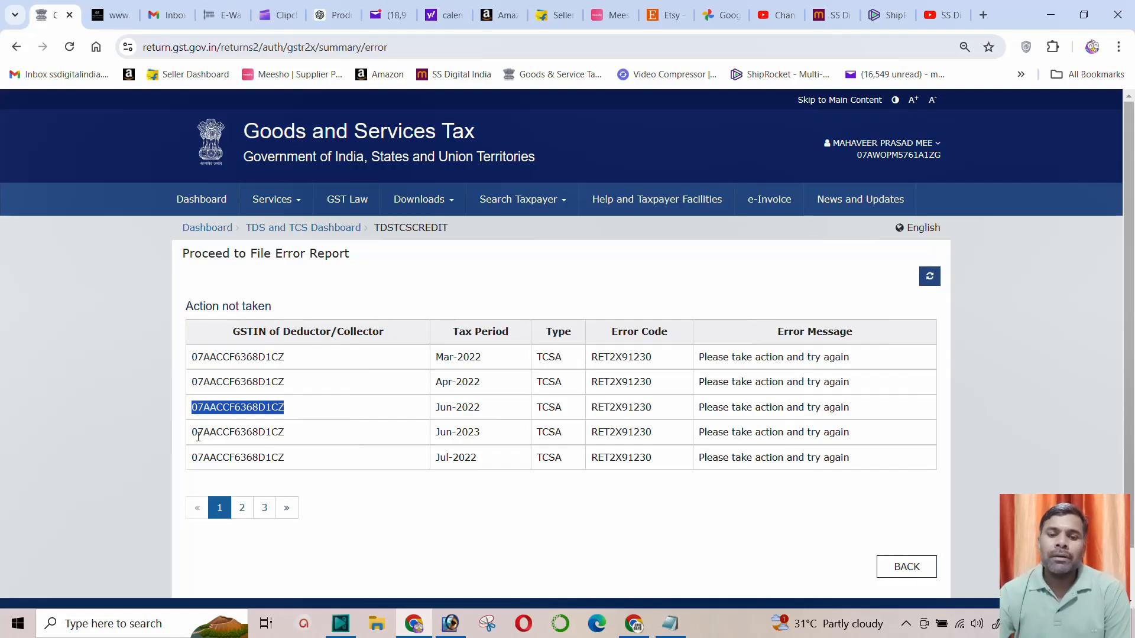
drag(193, 432, 296, 436)
drag(194, 458, 308, 454)
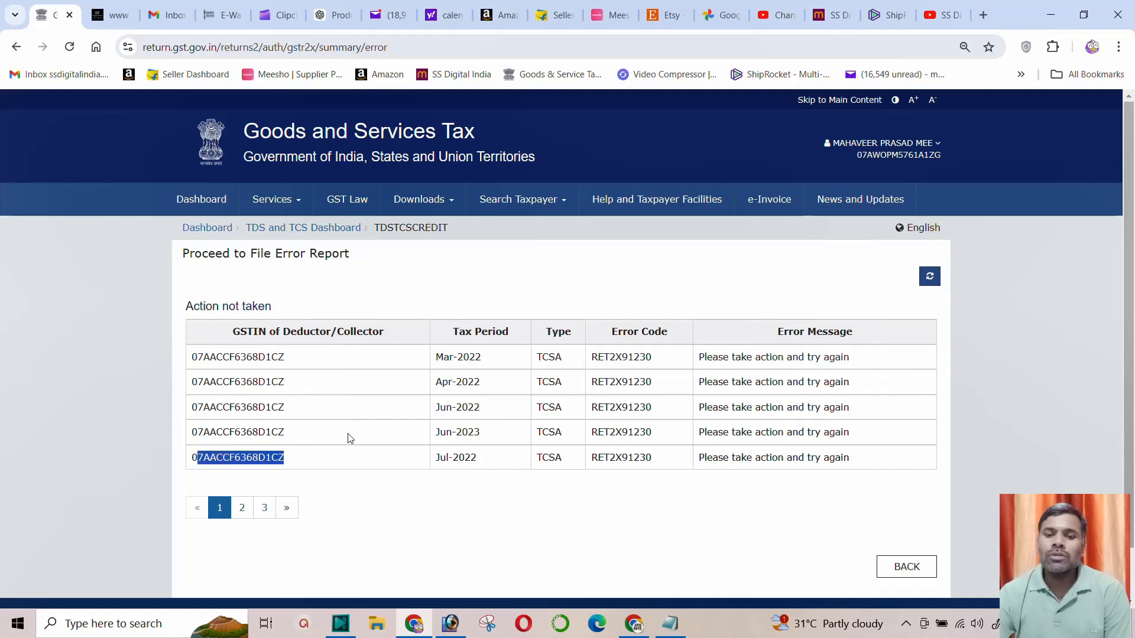
click(349, 433)
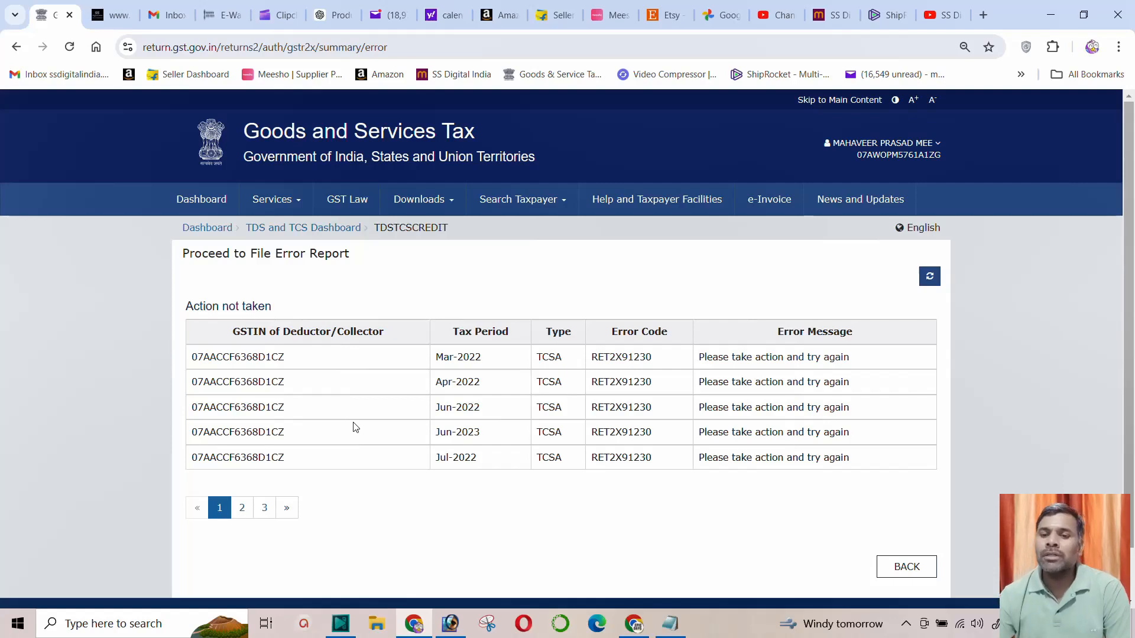
Copy the error code RET2X91230 from the first row of the Proceed to File Error Report.
drag(672, 361, 594, 367)
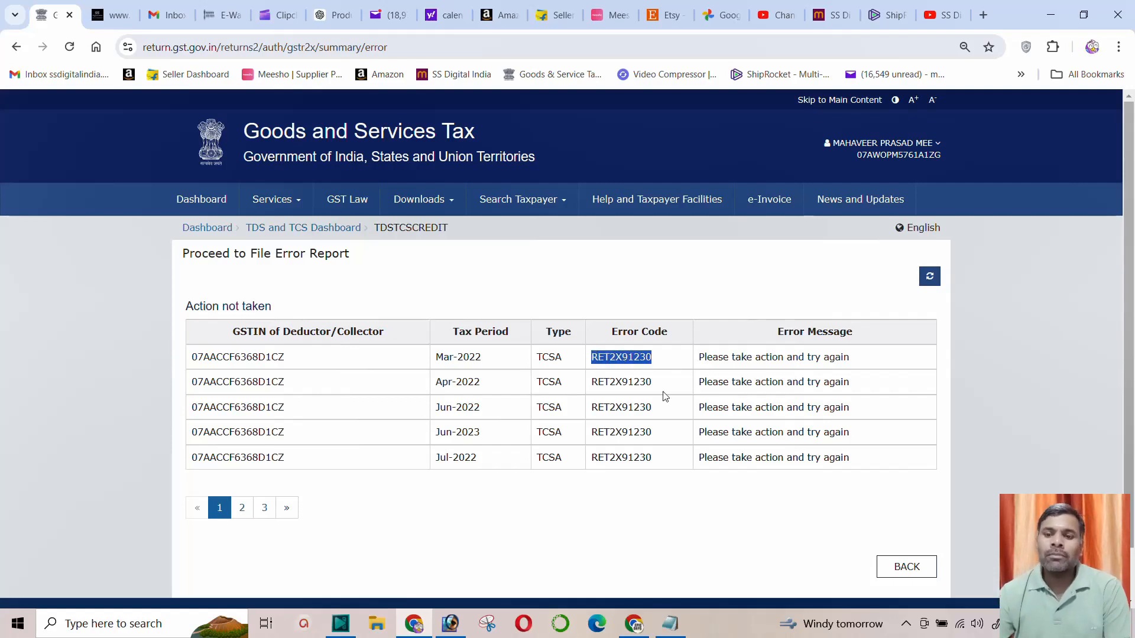
right_click(619, 359)
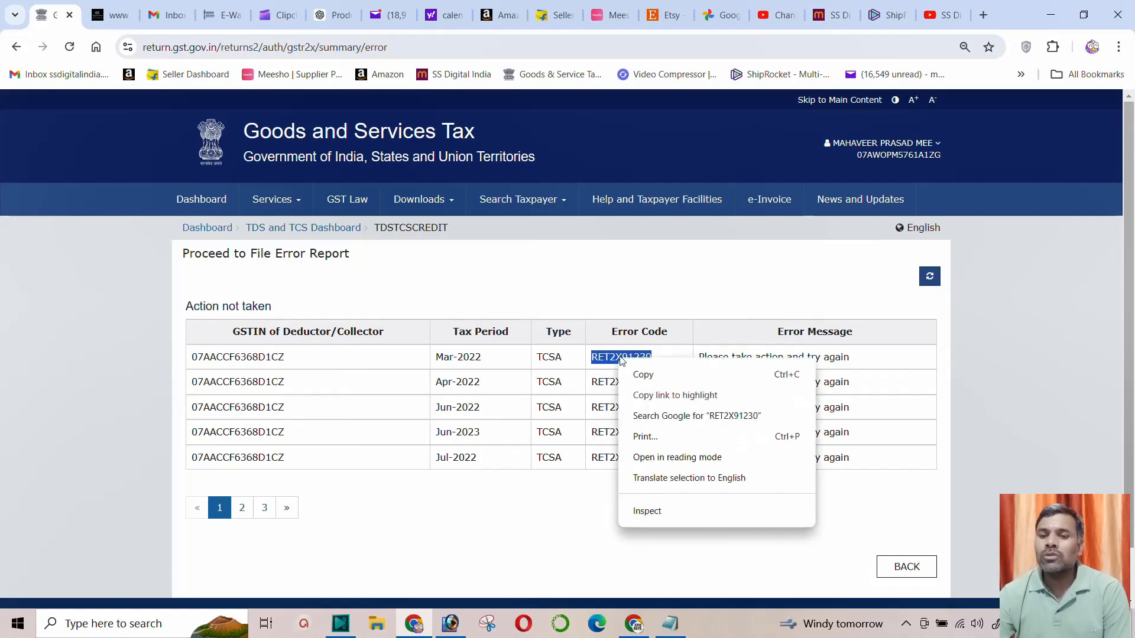
click(657, 374)
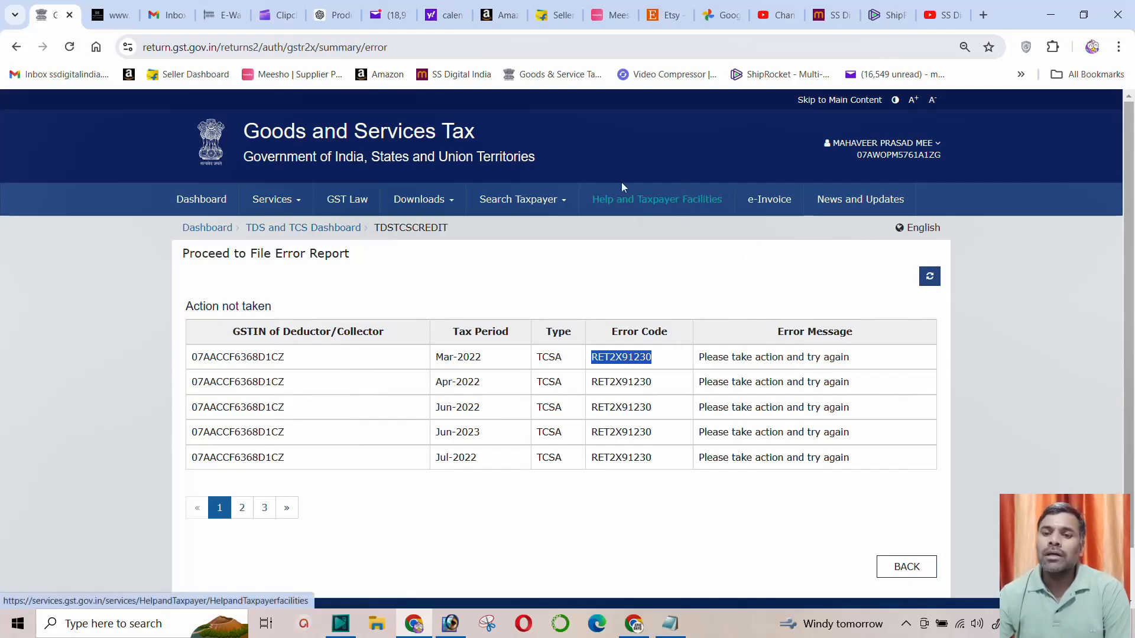
Open the GST portal's Common Errors & Suggested Solutions page from the taxpayer help facilities.
click(666, 206)
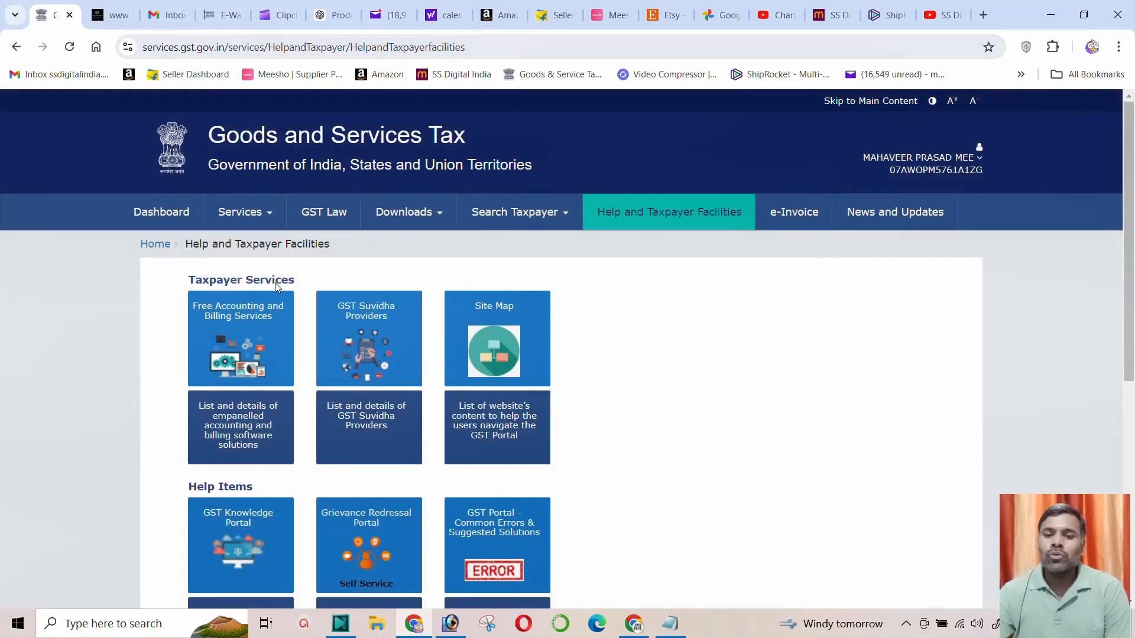
scroll(459, 371, down, 1)
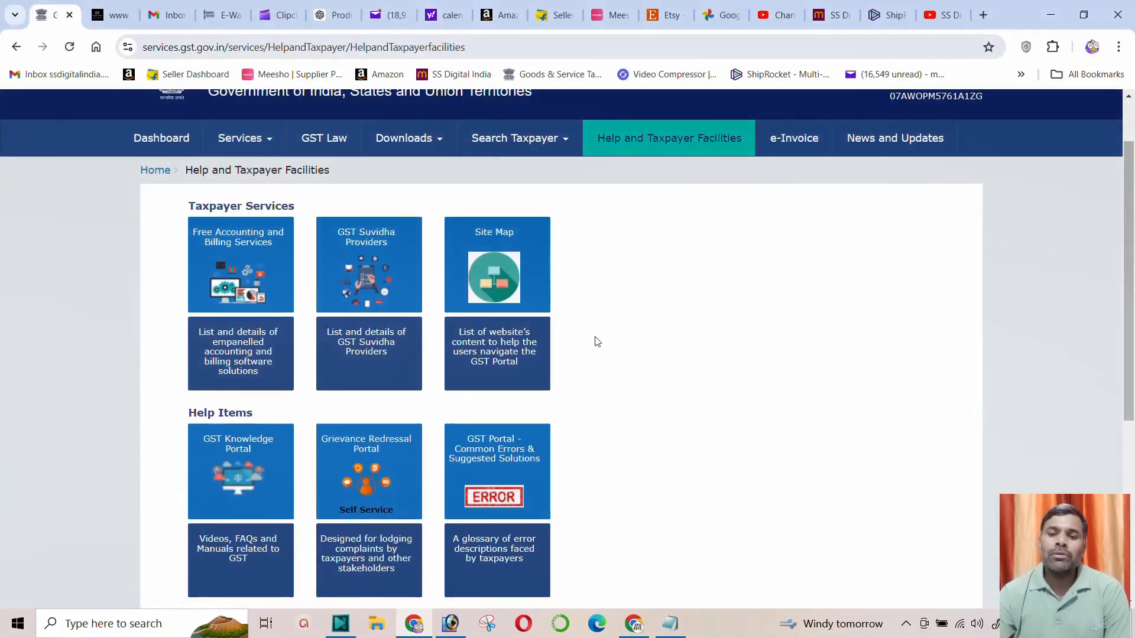
scroll(591, 316, down, 1)
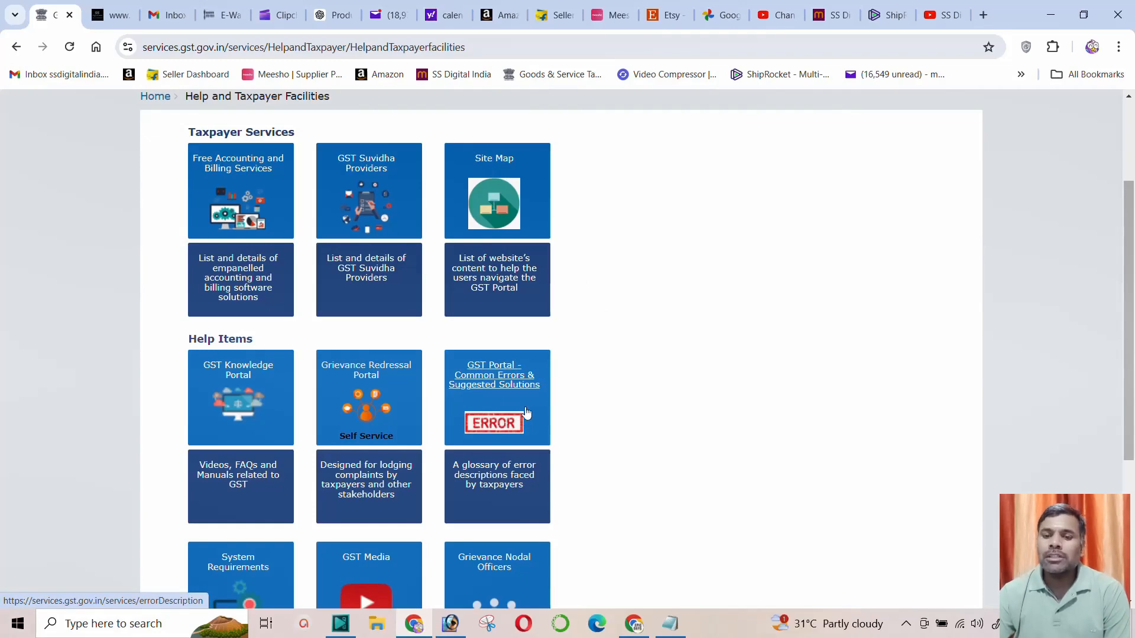
click(488, 384)
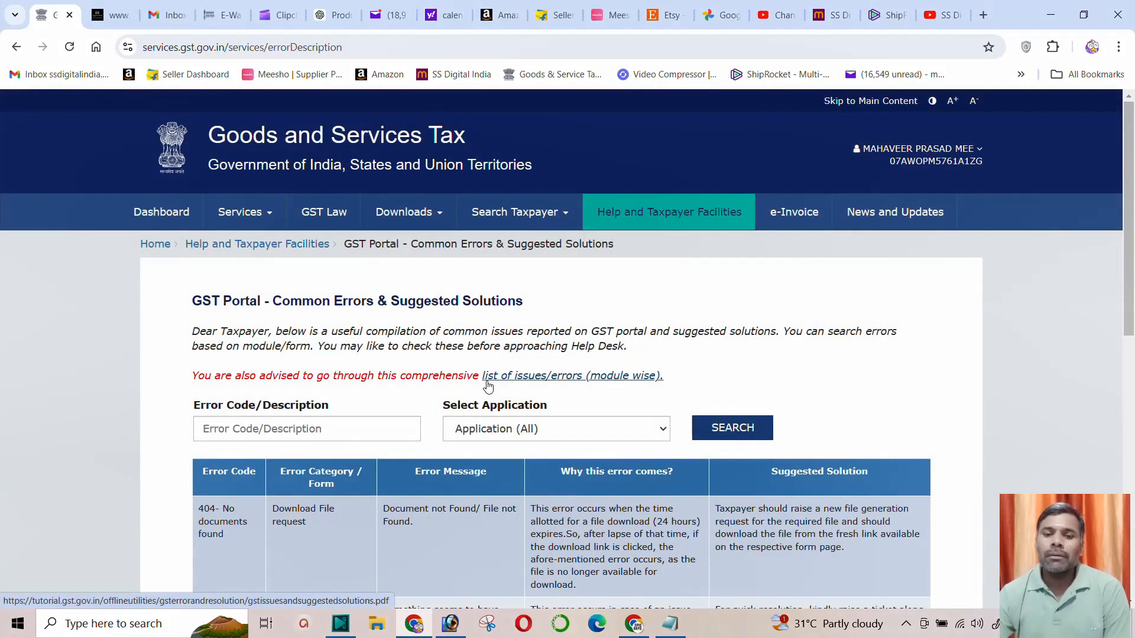
Search the common errors for code RET2X91230 across all applications.
click(241, 426)
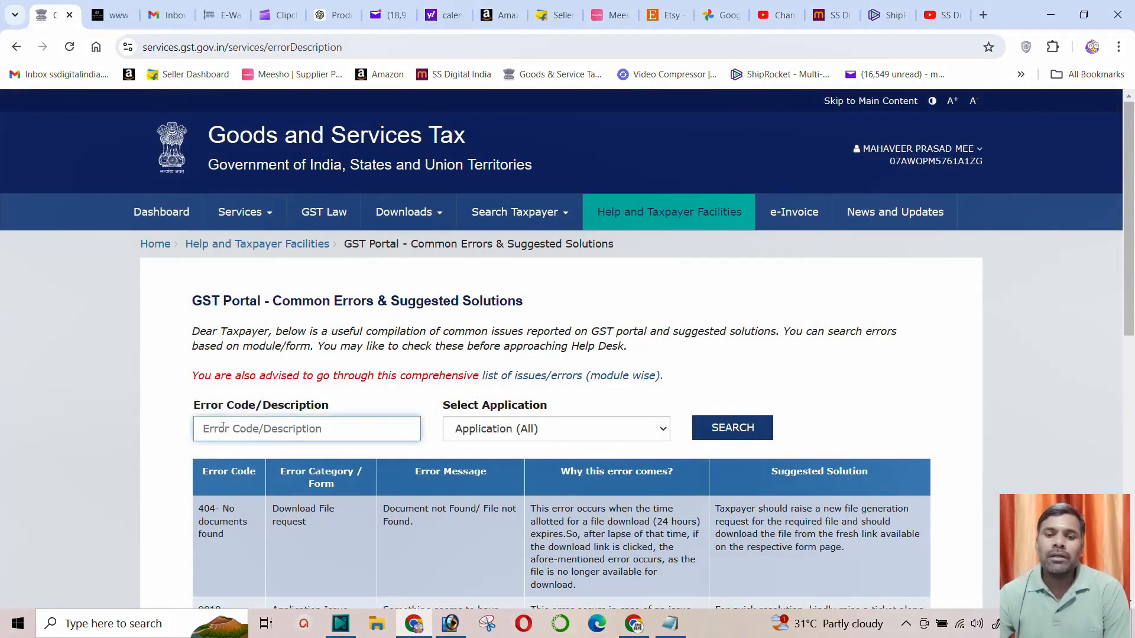
right_click(223, 427)
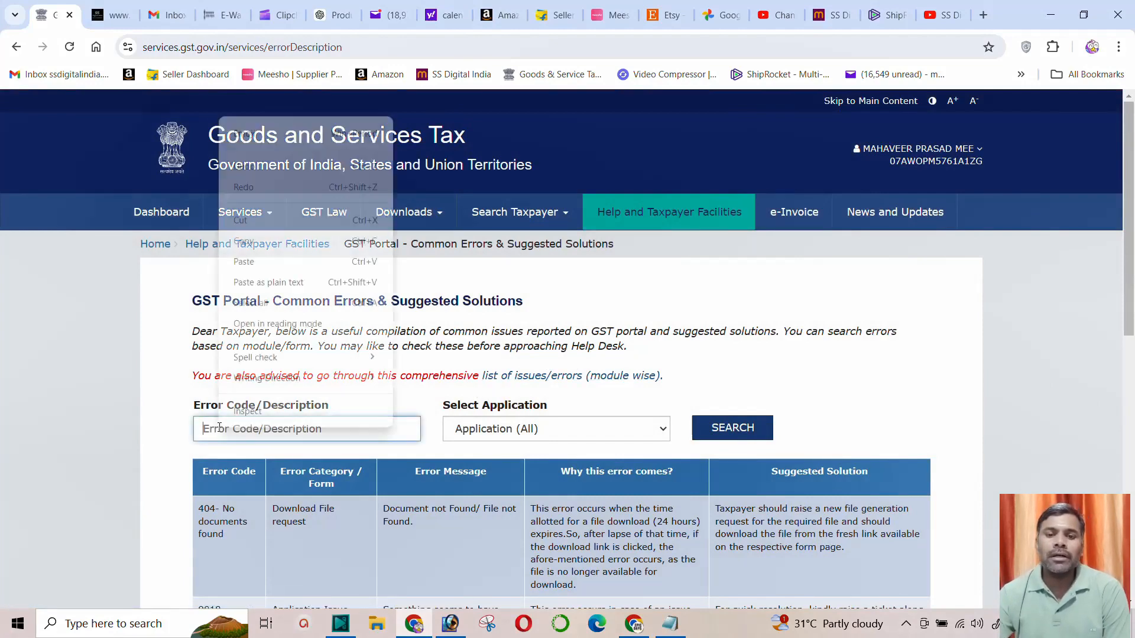
click(244, 262)
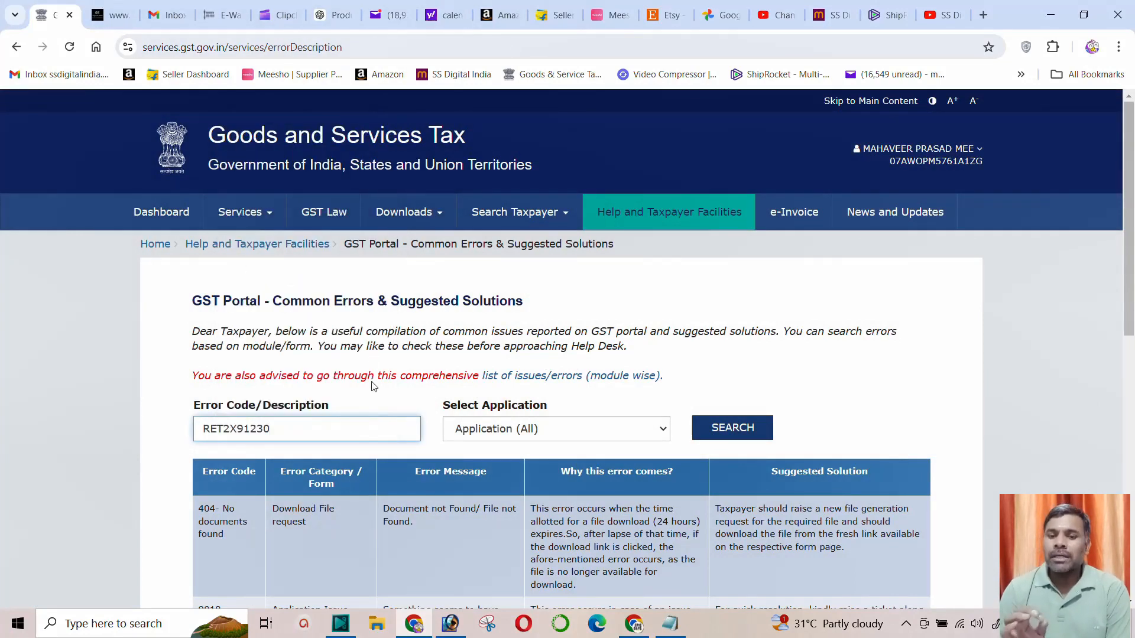
click(729, 429)
scroll(729, 428, down, 2)
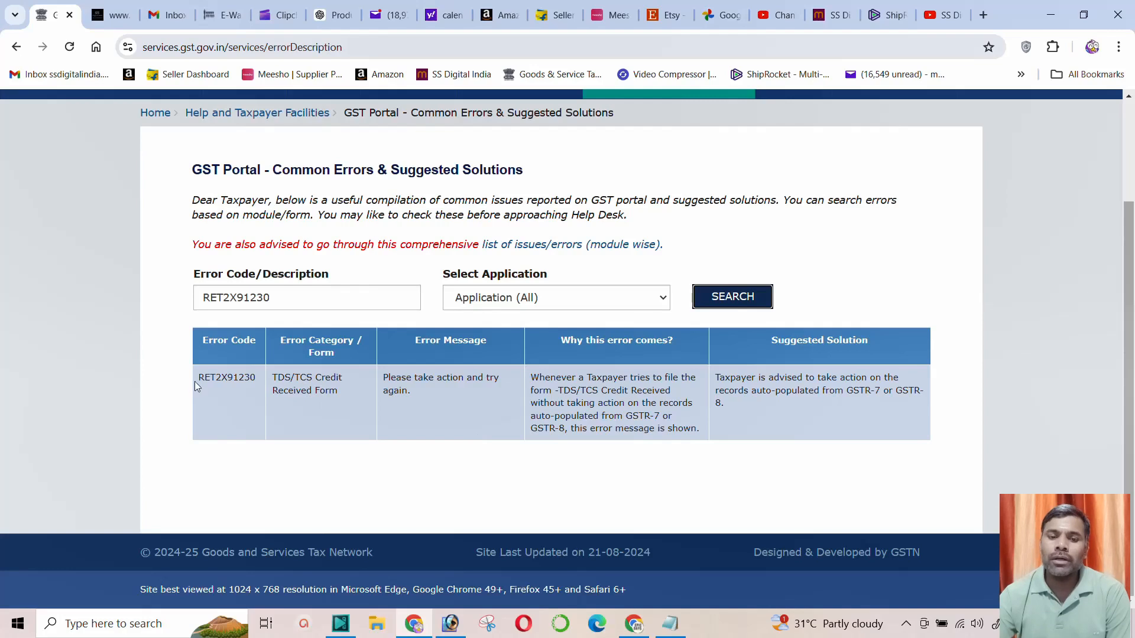
Review the form category, error message, cause and suggested solution given for error code RET2X91230.
drag(198, 378, 258, 379)
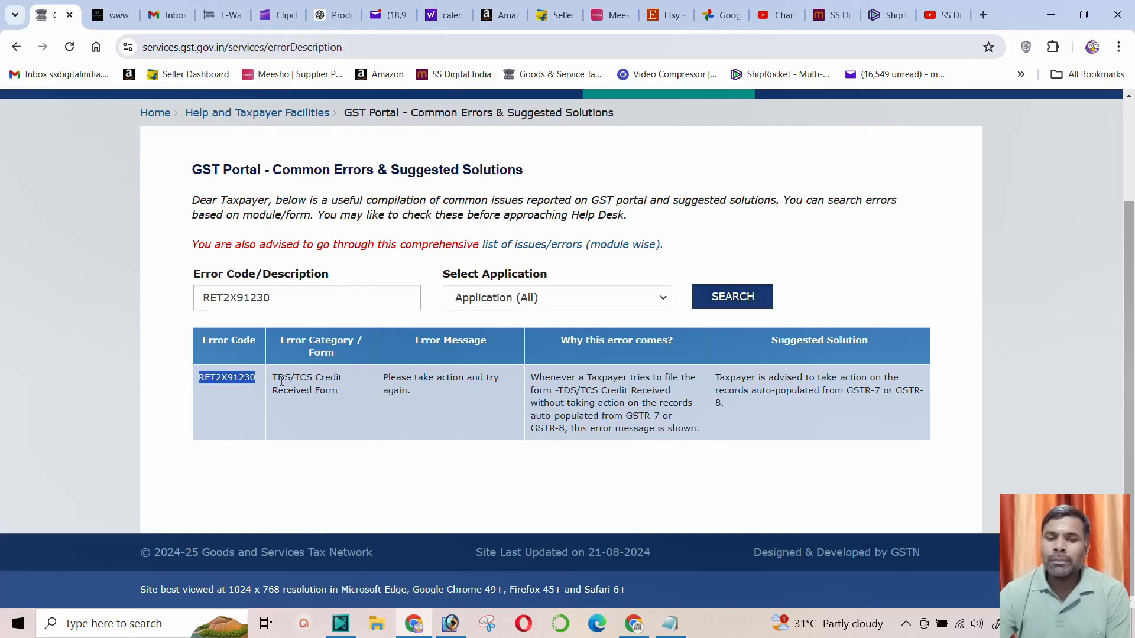
drag(272, 378, 350, 390)
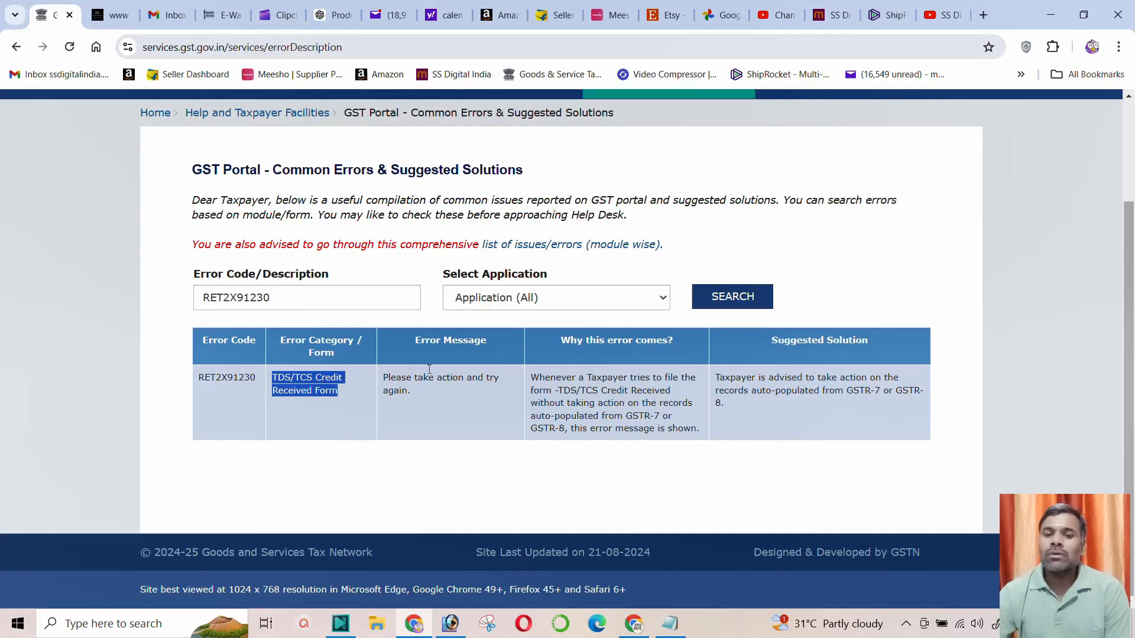
drag(383, 378, 509, 388)
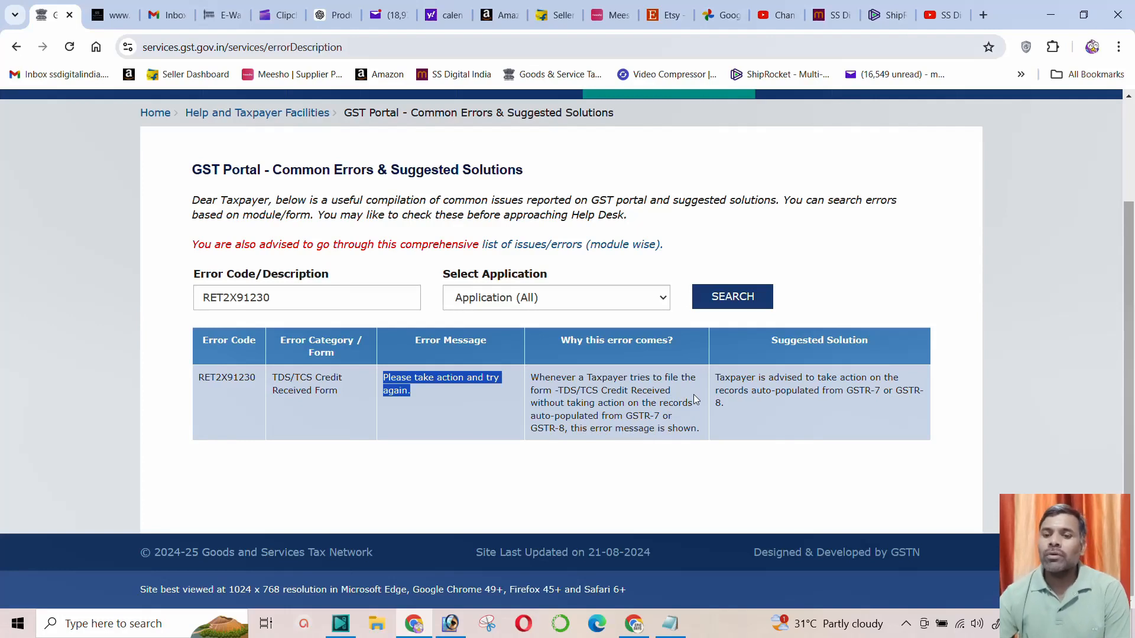
drag(626, 416, 666, 412)
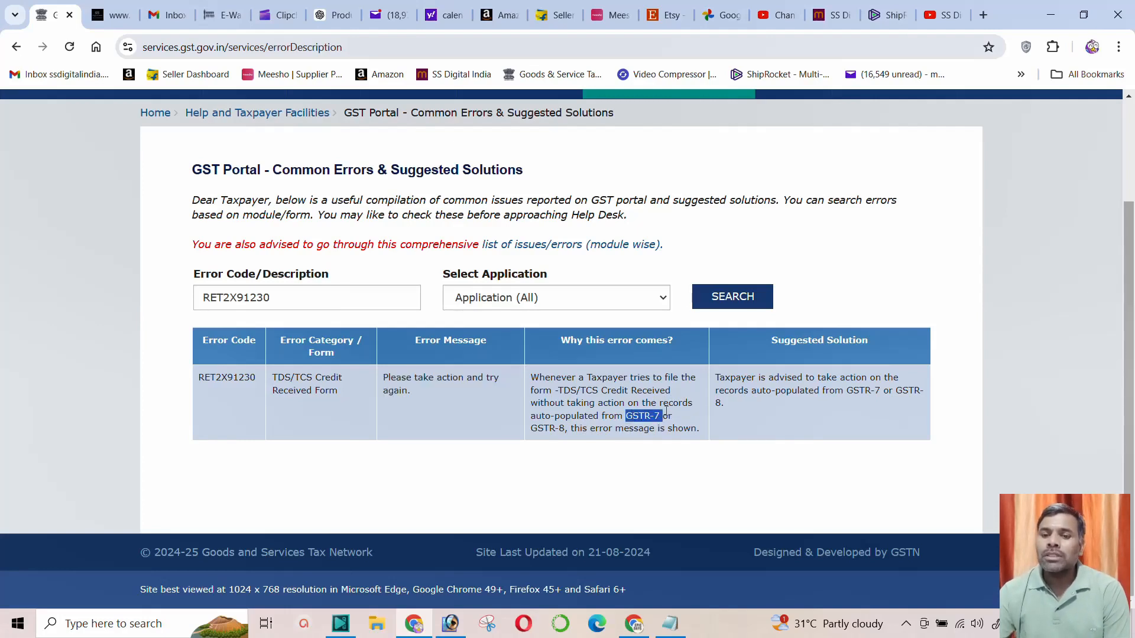
drag(532, 430, 695, 424)
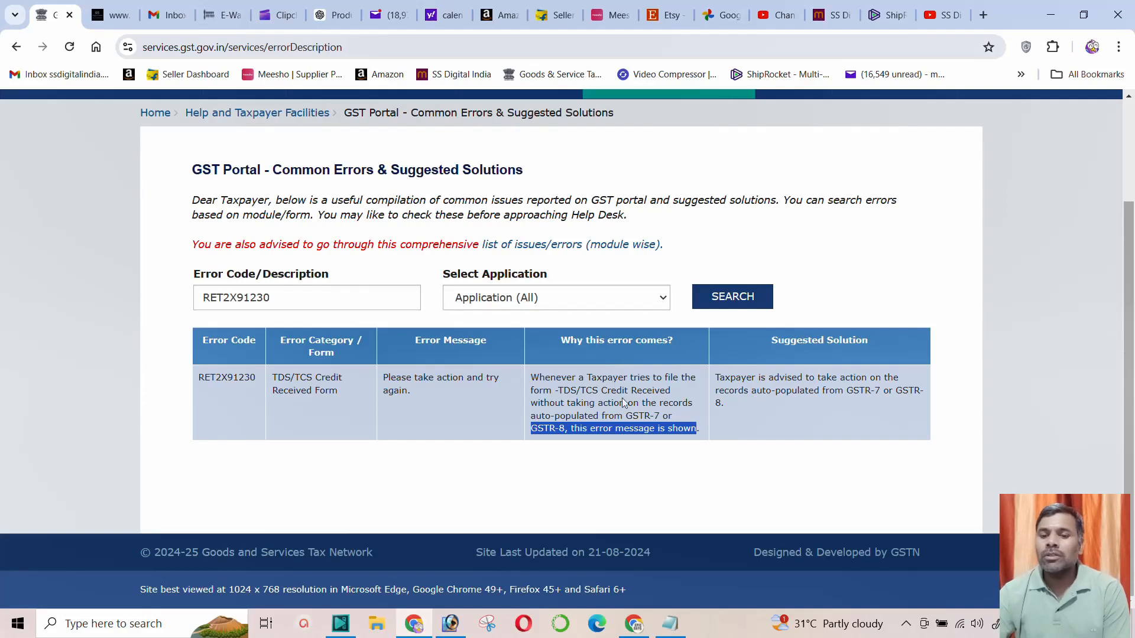
drag(626, 416, 568, 429)
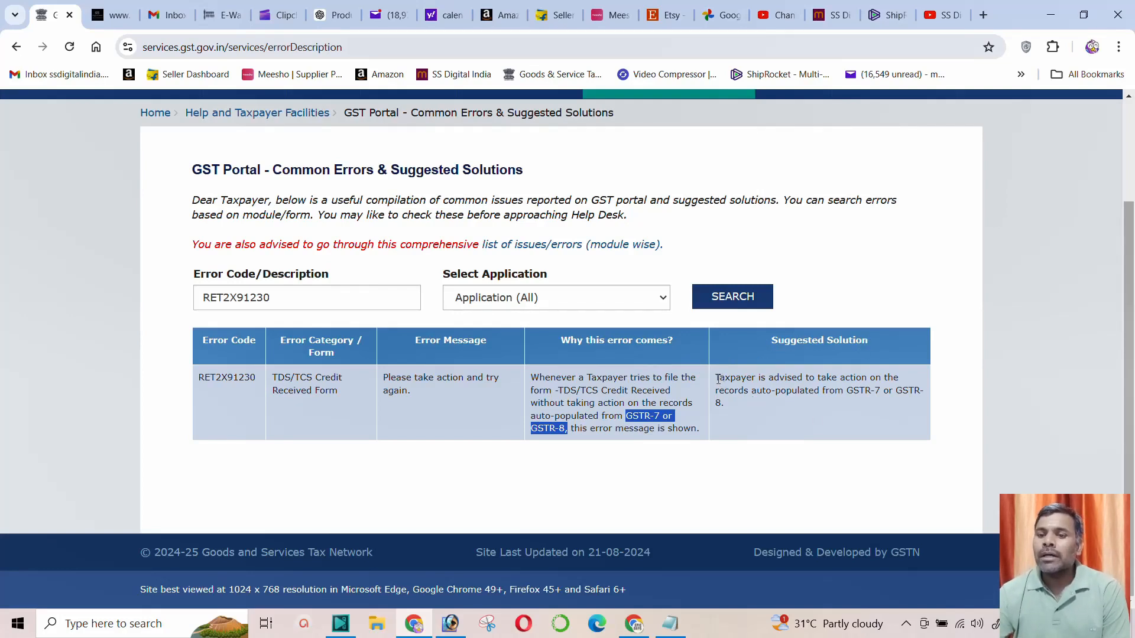
drag(715, 379, 920, 409)
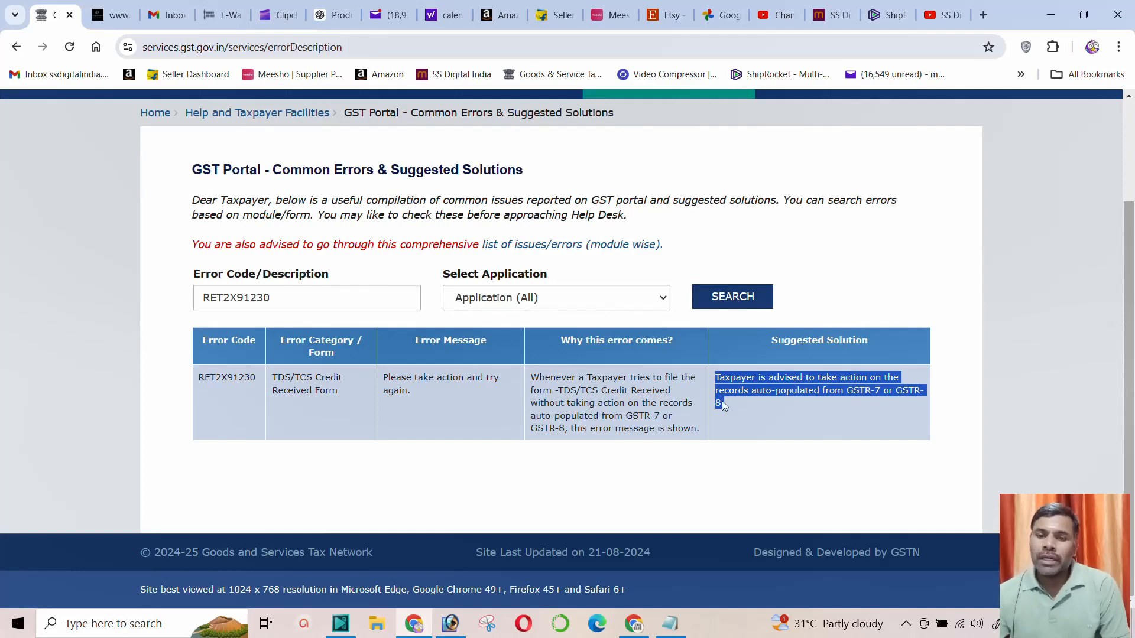
scroll(768, 414, up, 3)
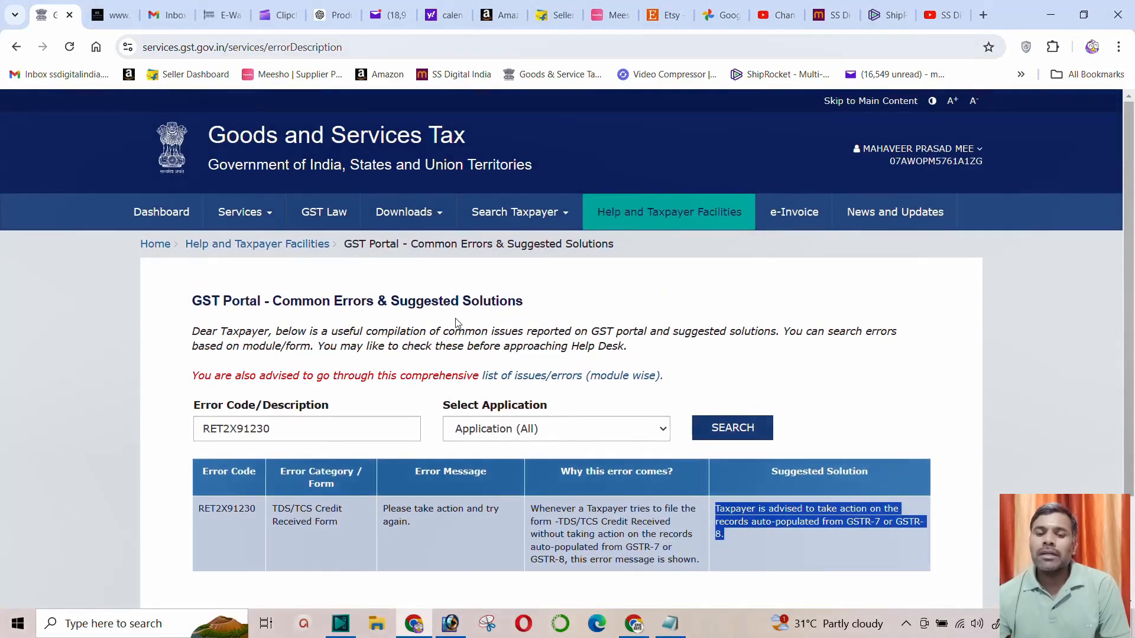
scroll(459, 326, down, 1)
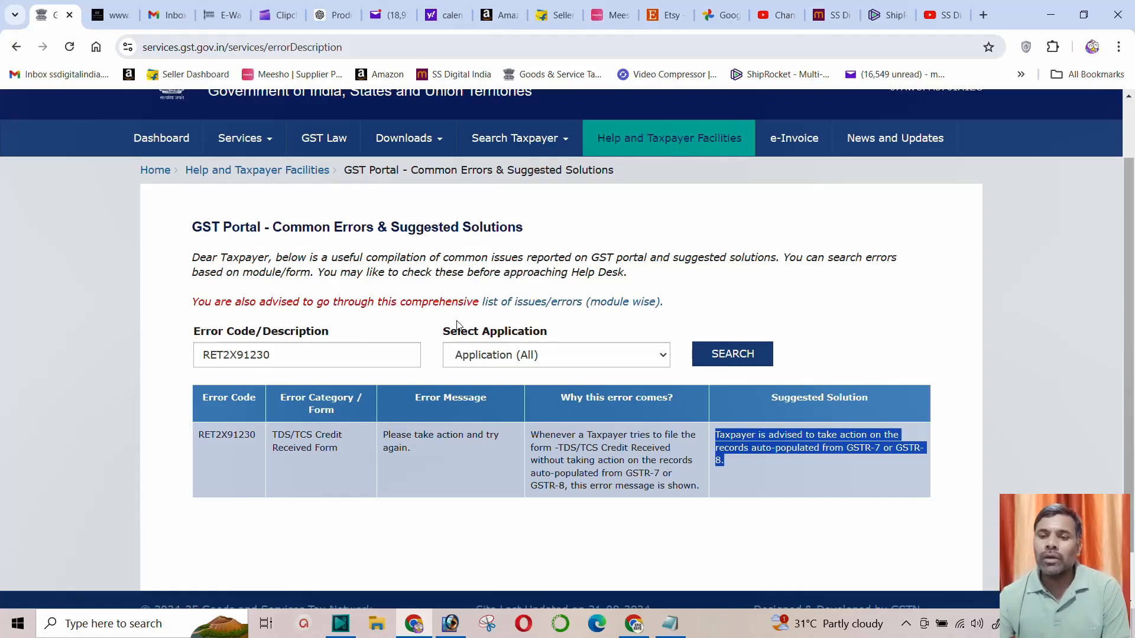
click(749, 450)
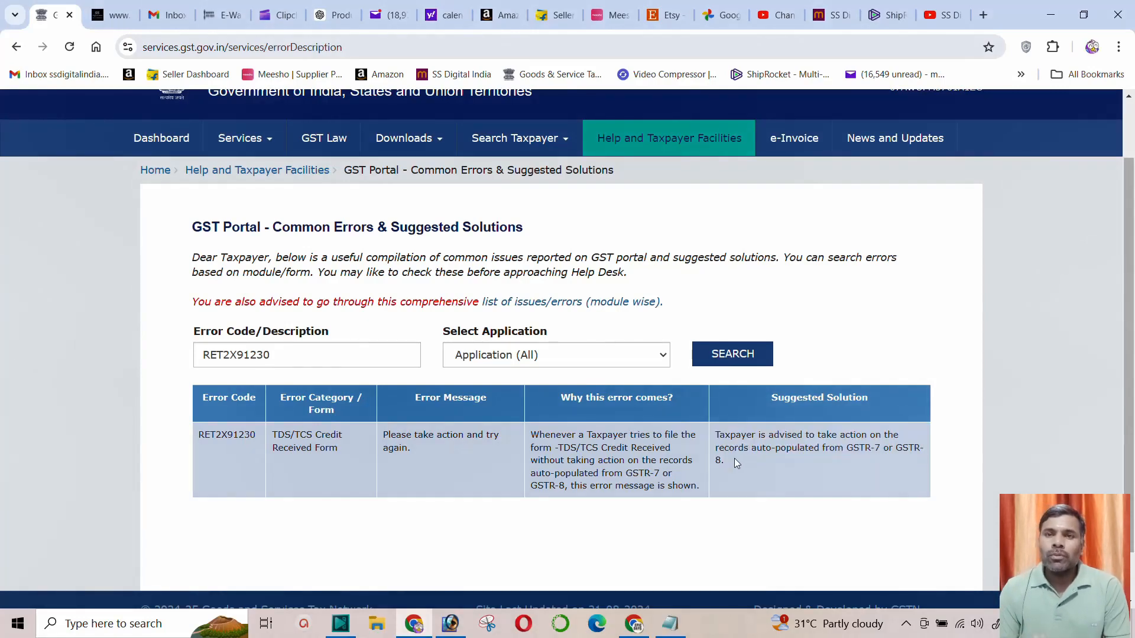